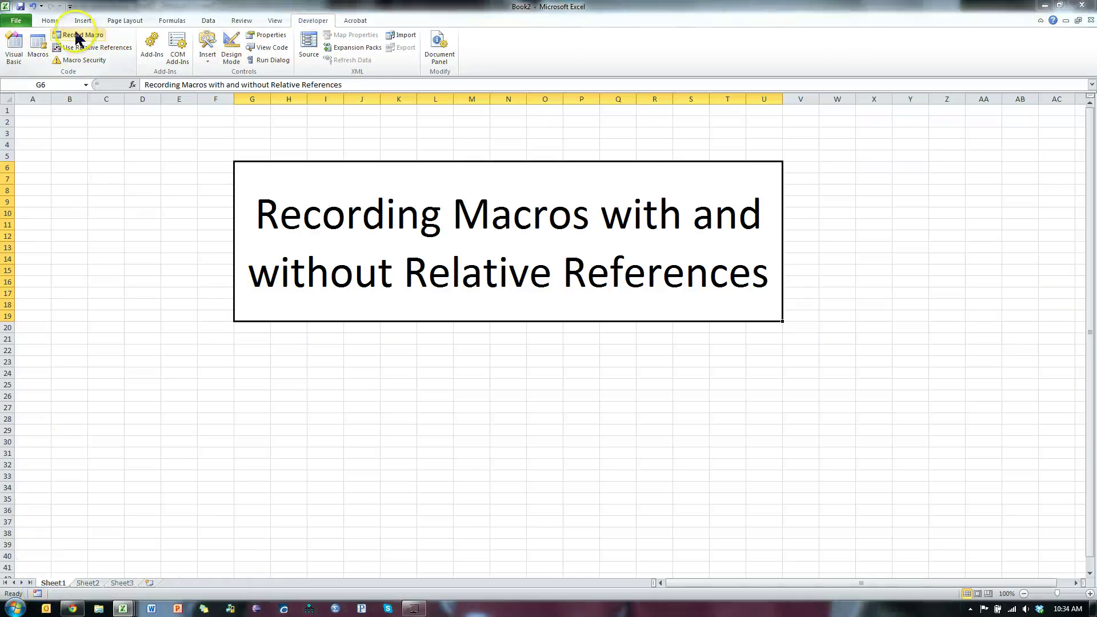
- Start recording a macro named YoutubeMacro, stored in This Workbook
left_click(95, 39)
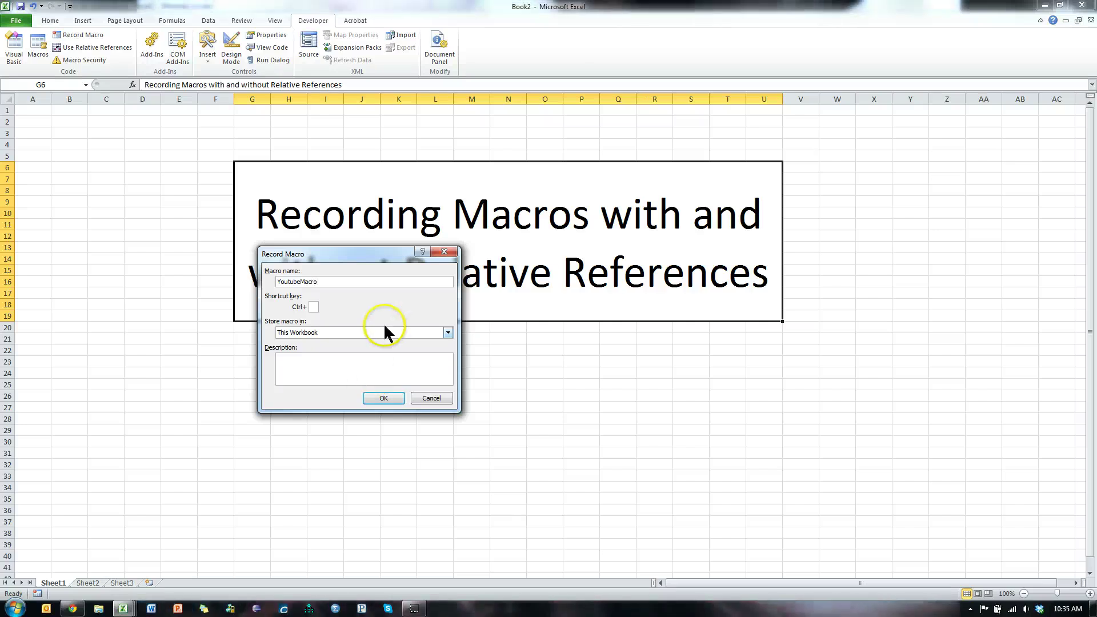
left_click(394, 403)
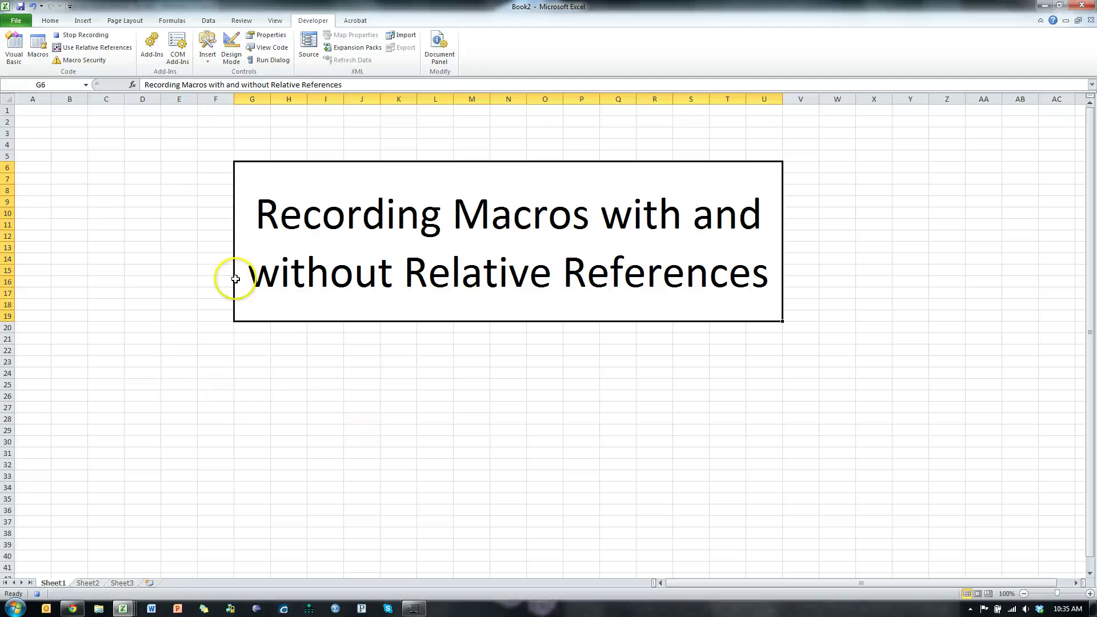
- Starting at D23, enter an x in each cell across to K23, ending on D24
left_click(142, 363)
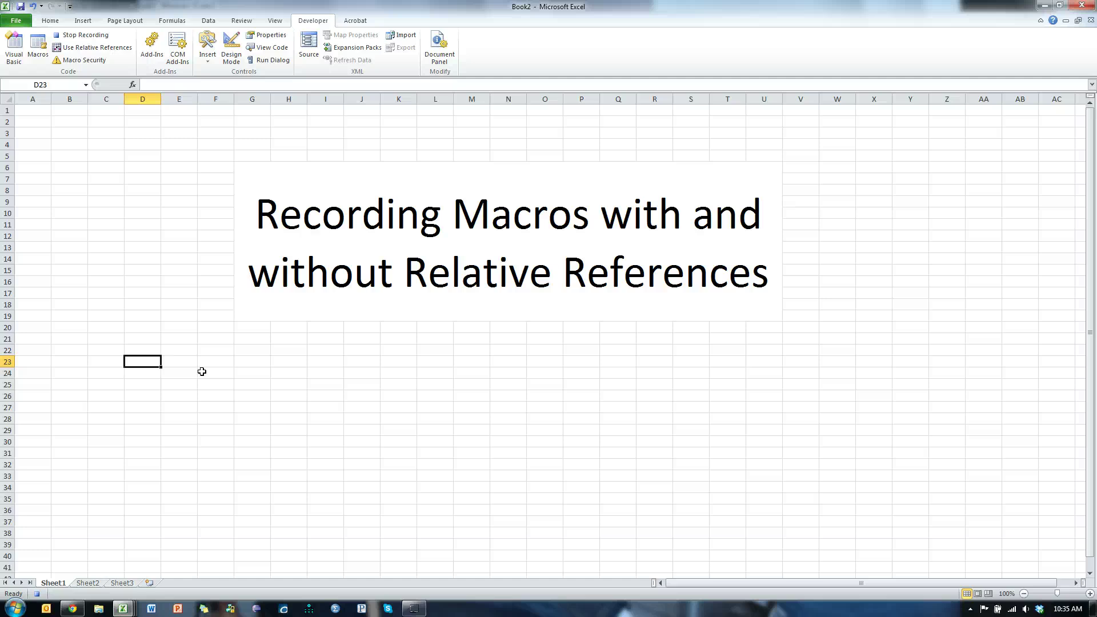
type("x")
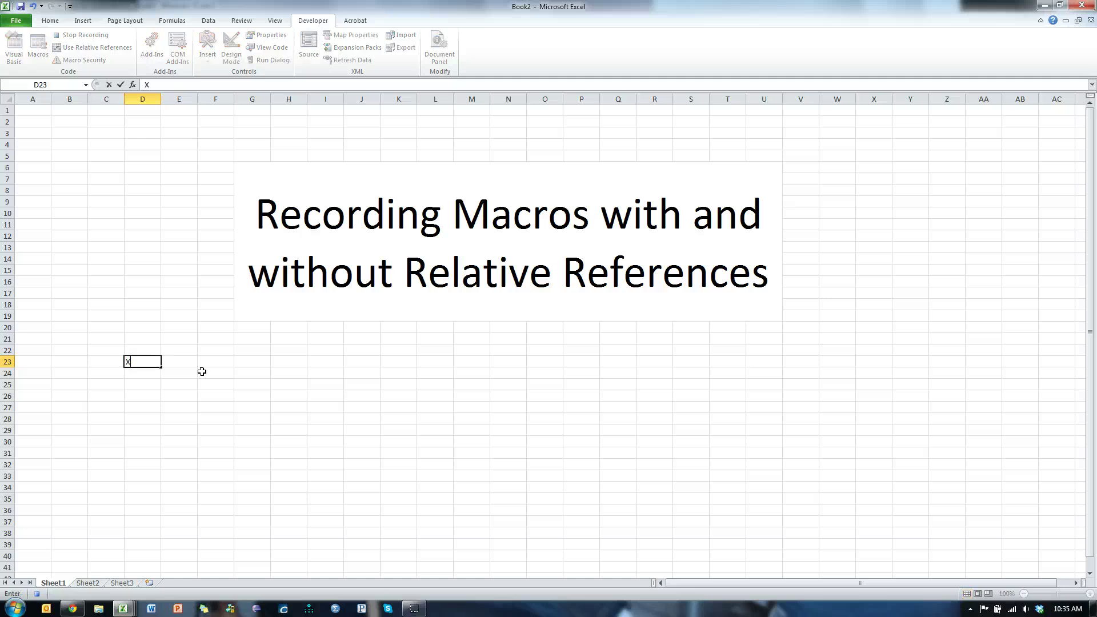
key("Tab")
type("X")
key("Tab")
type("x")
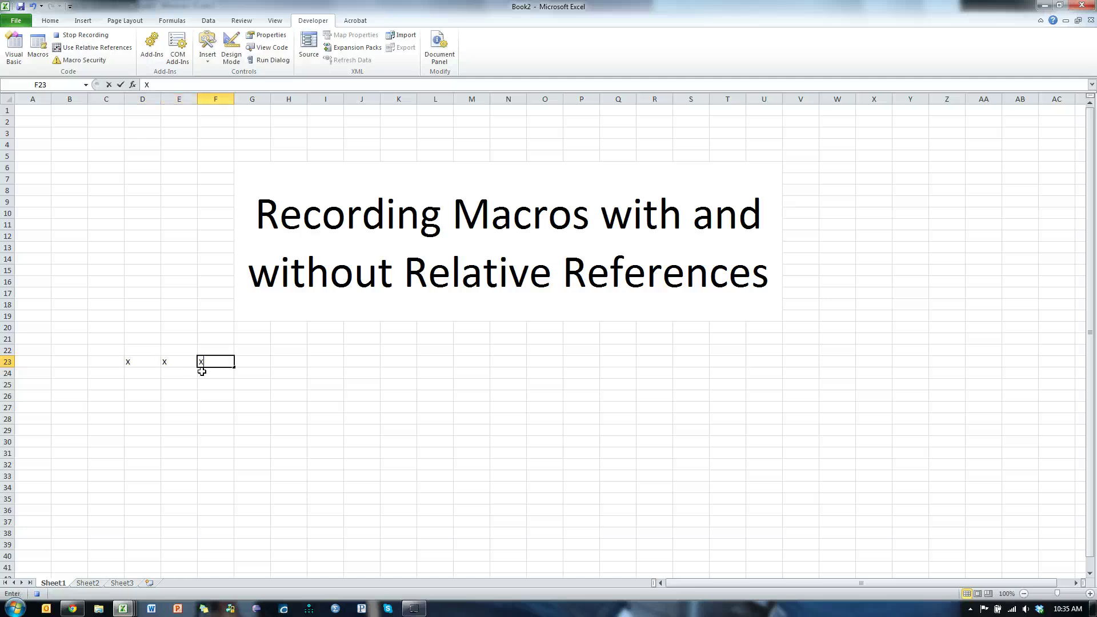
key("Tab")
type("x")
key("Tab")
type("x")
key("Tab")
type("x")
key("Tab")
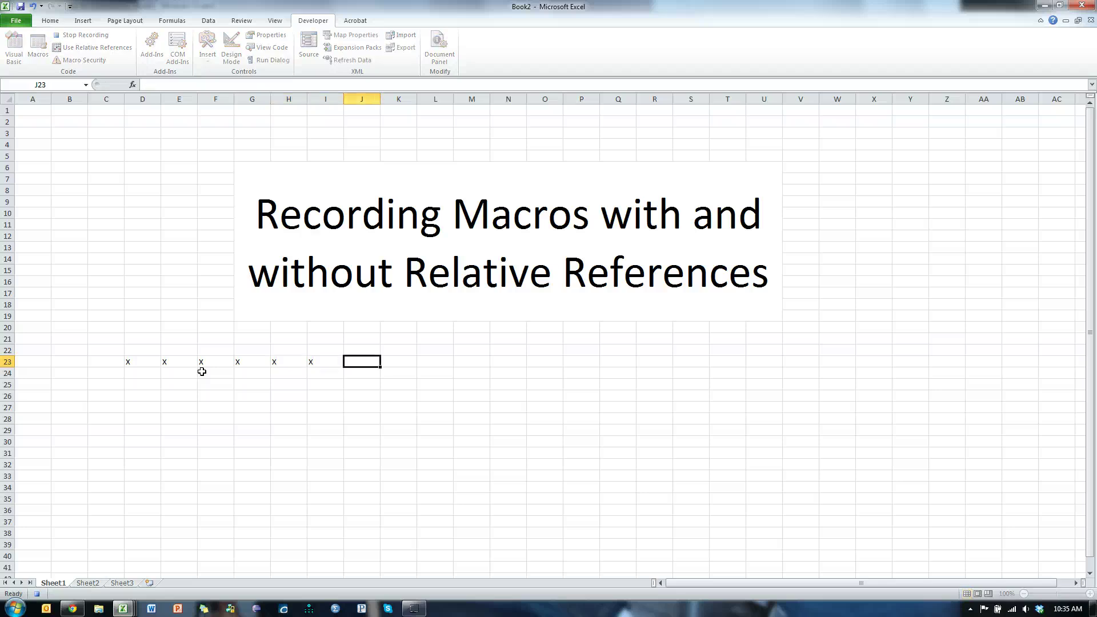
type("x")
key("Tab")
type("x")
key("Return")
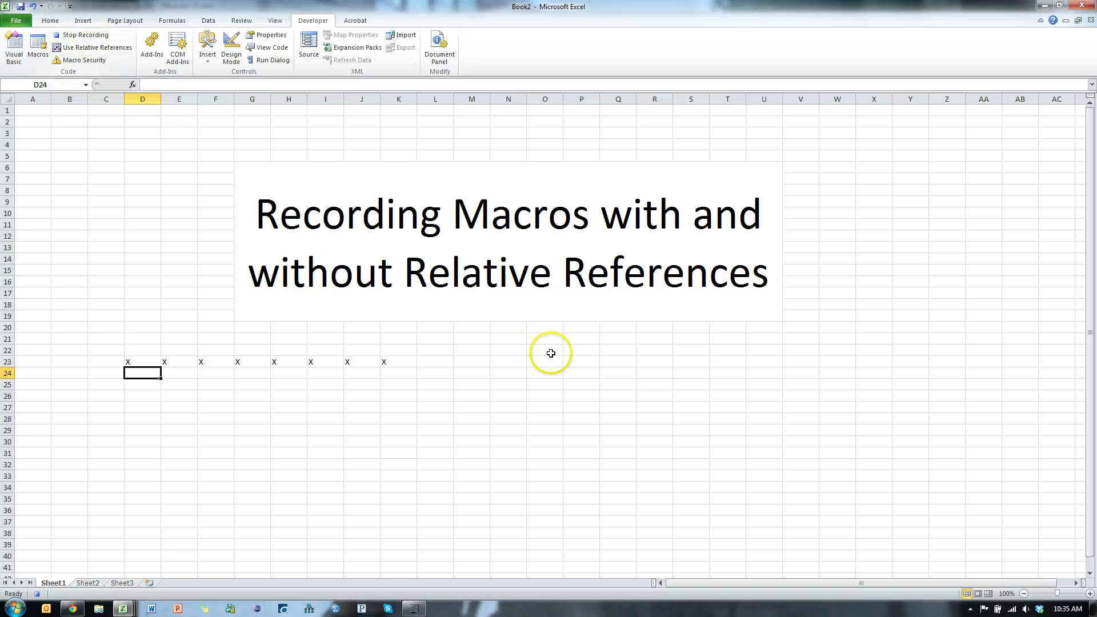
- Stop the recording, clear the x's from D23:K23, and make D20 the active cell
left_click(80, 36)
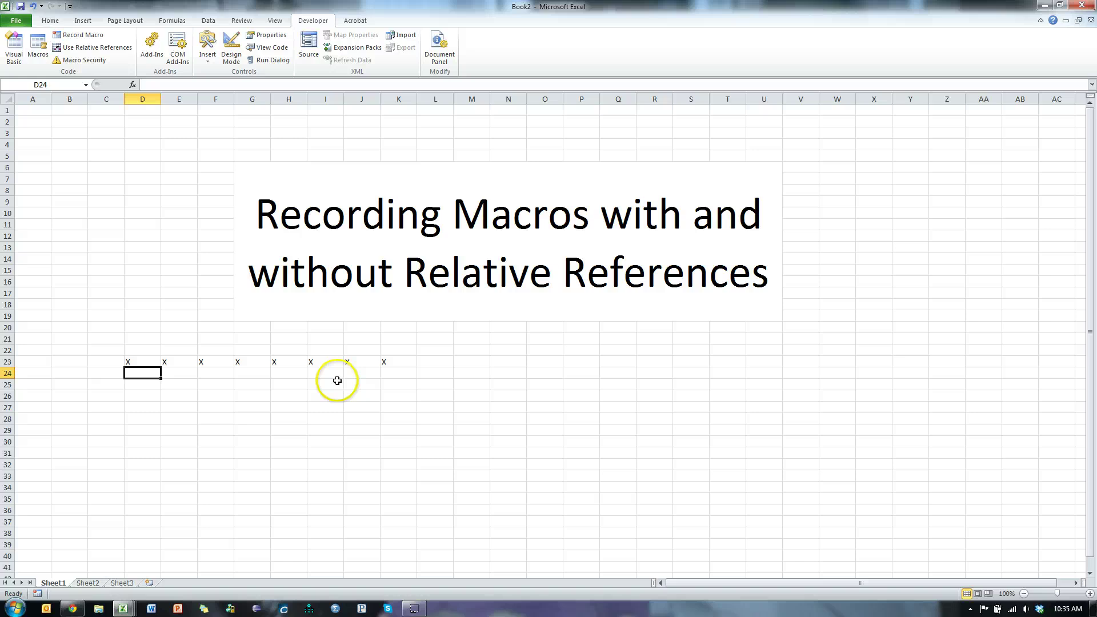
left_click_drag(143, 361, 381, 365)
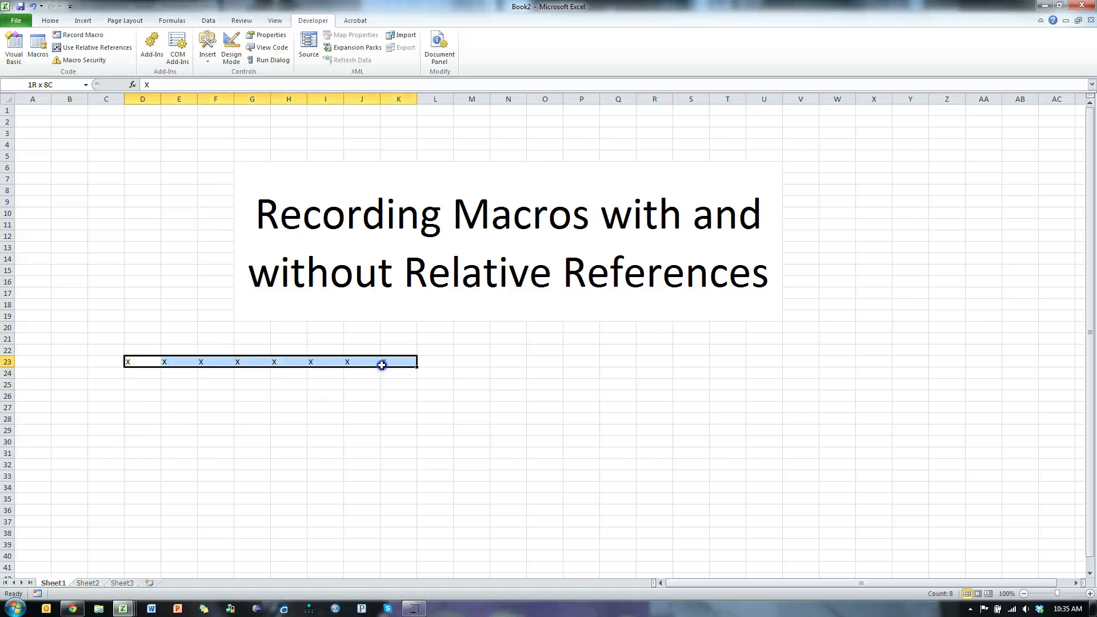
left_click(156, 358)
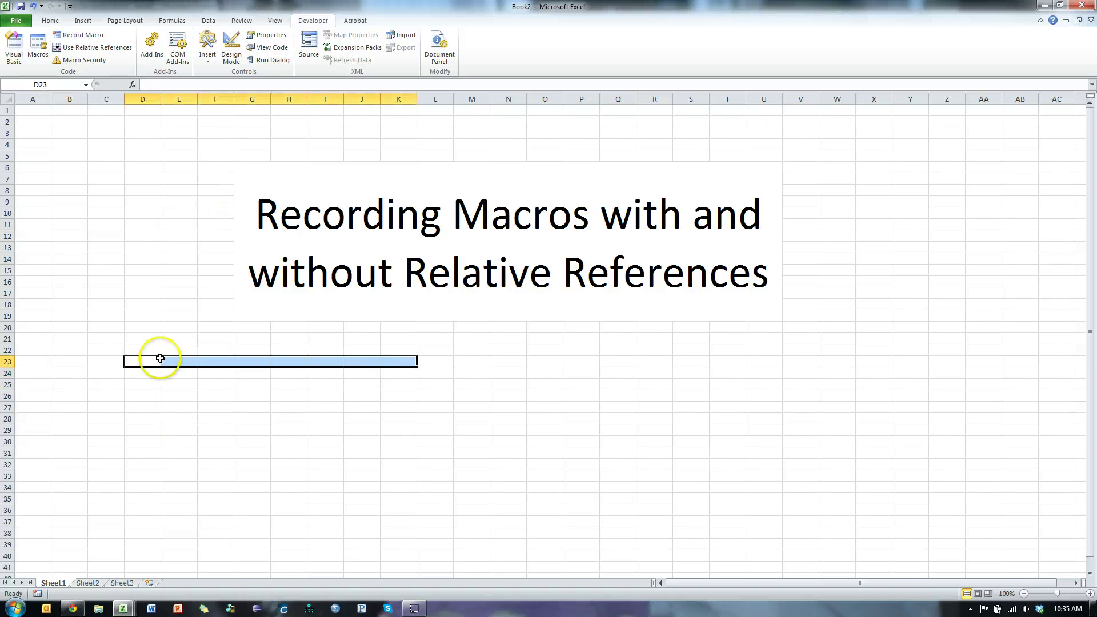
left_click(147, 327)
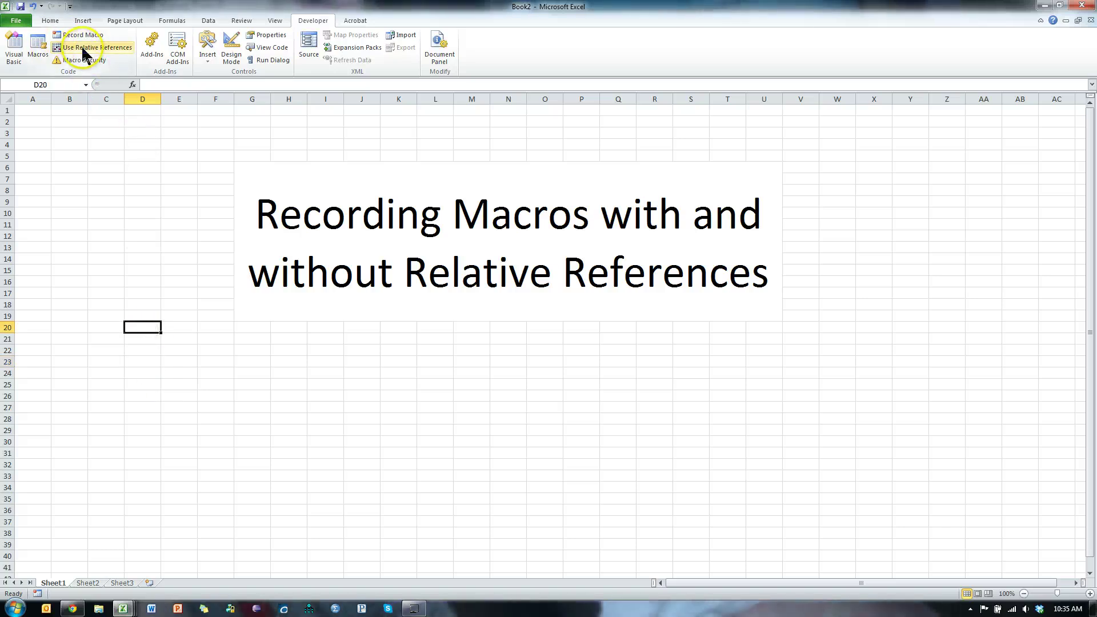
- Run YoutubeMacro from the This Workbook macro list
left_click(43, 50)
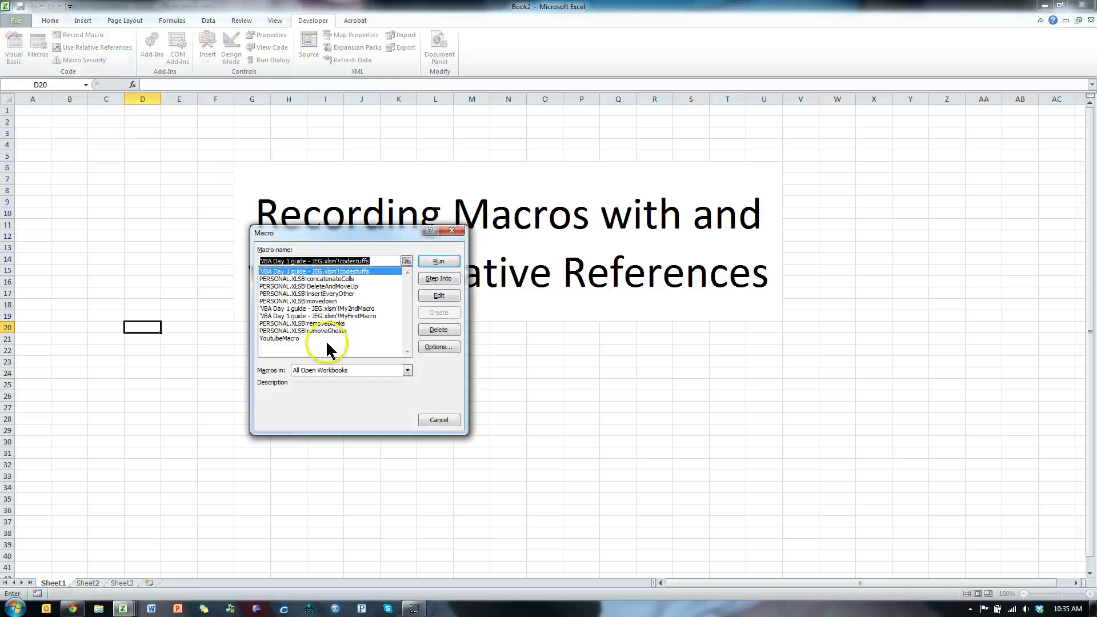
left_click(348, 371)
left_click(341, 387)
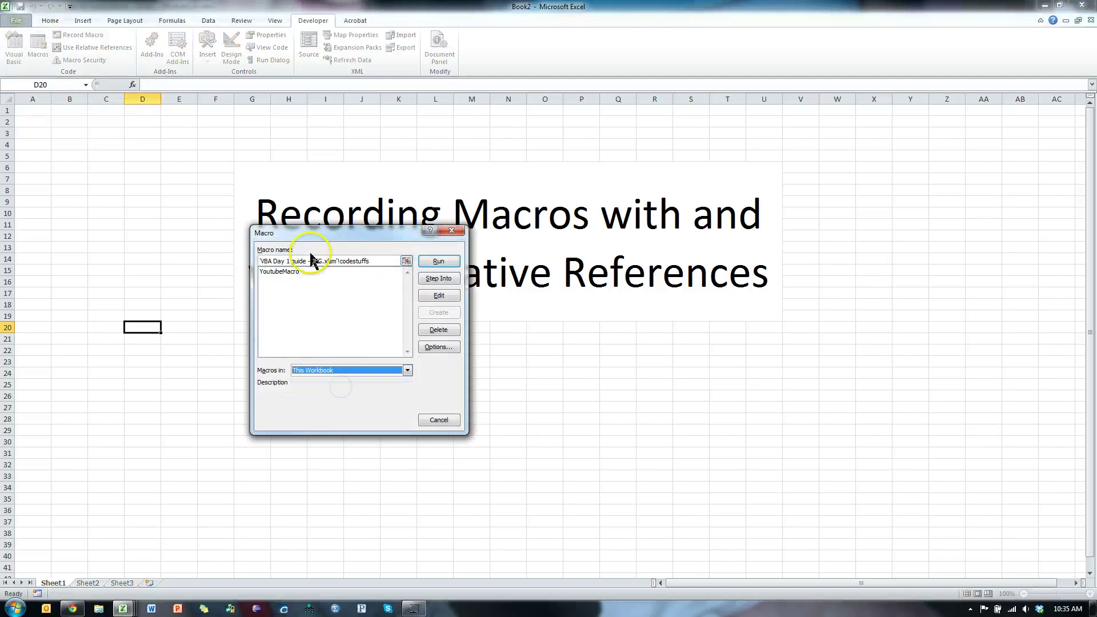
left_click(284, 271)
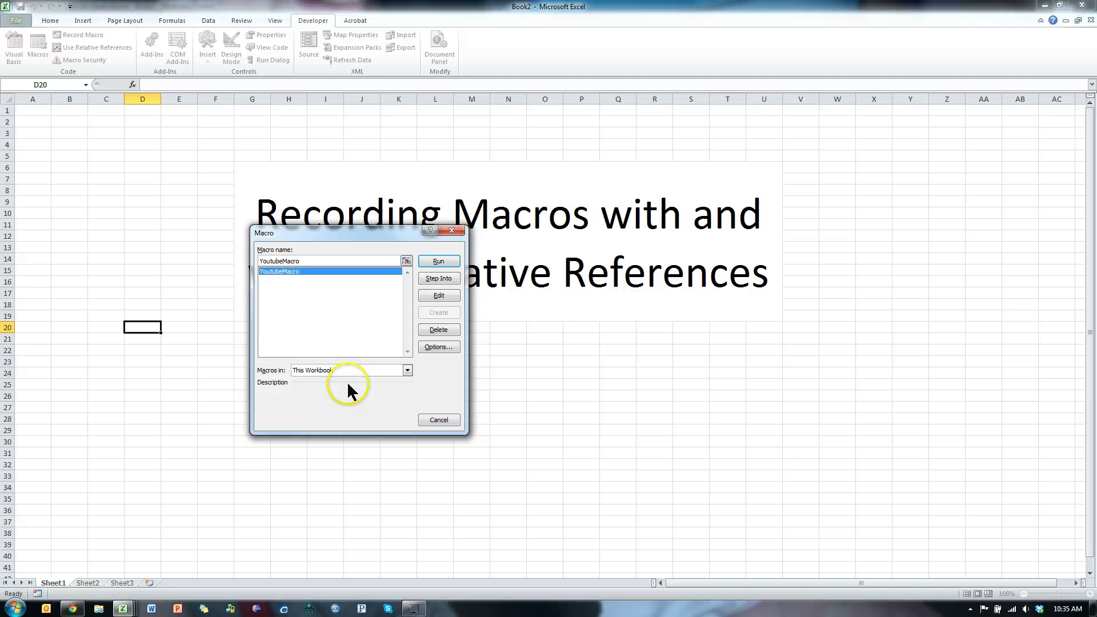
left_click(438, 263)
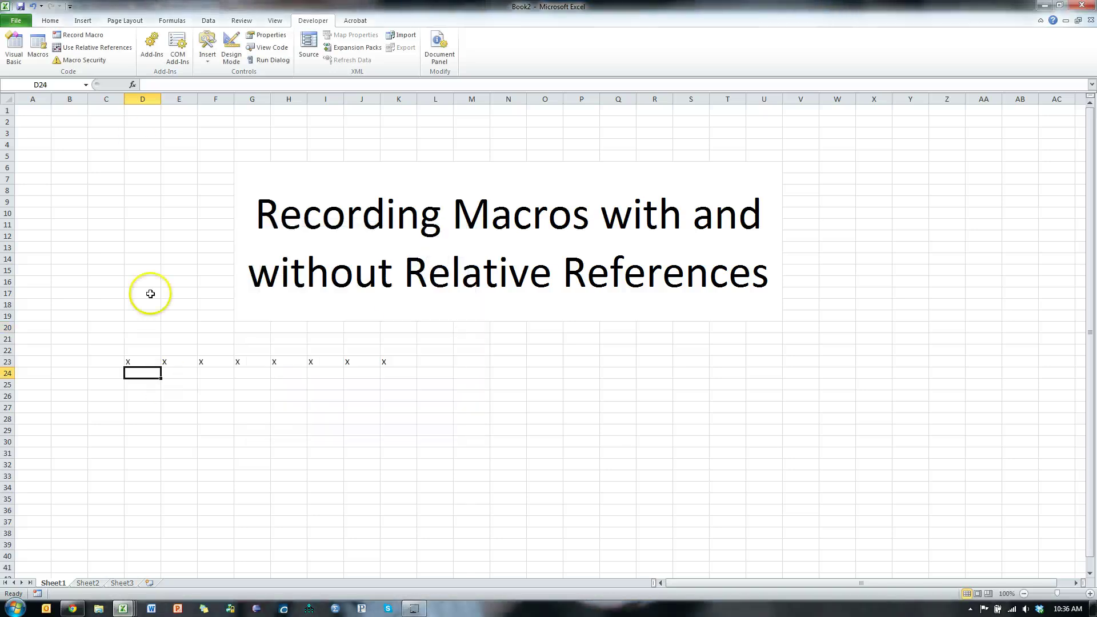
- Check the refilled x's in row 23 by selecting them, ending on D25
left_click(147, 362)
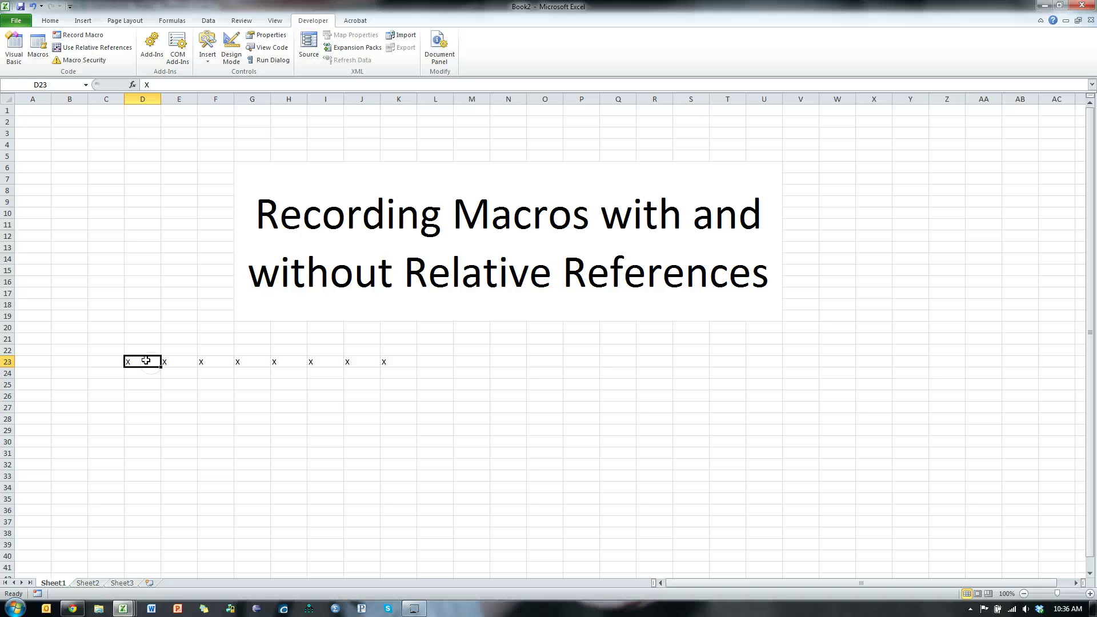
left_click(145, 372)
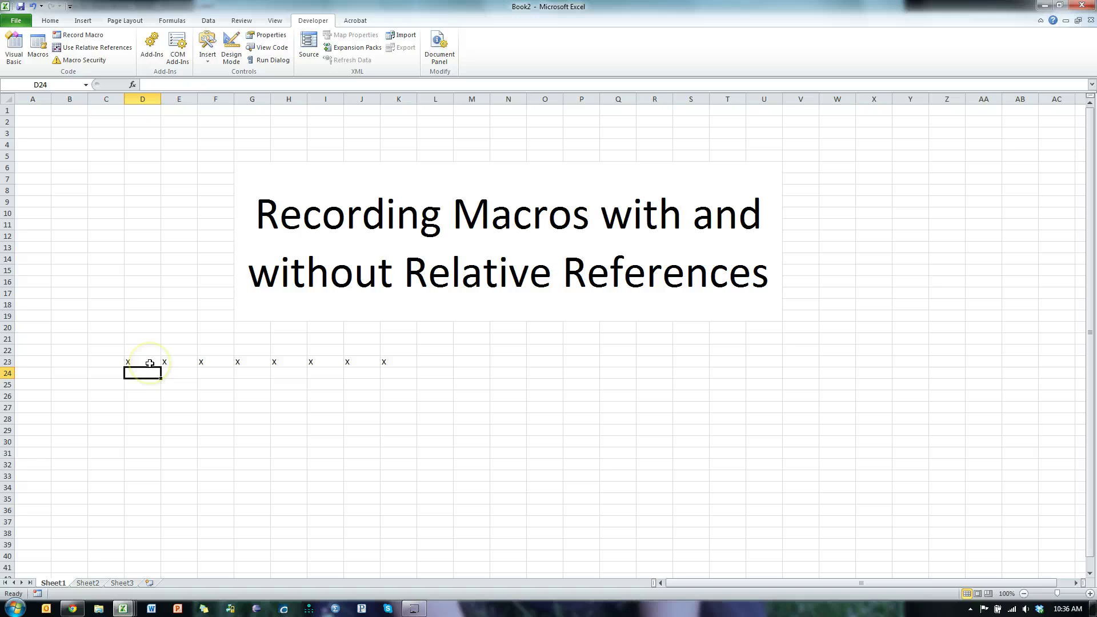
left_click_drag(150, 363, 370, 361)
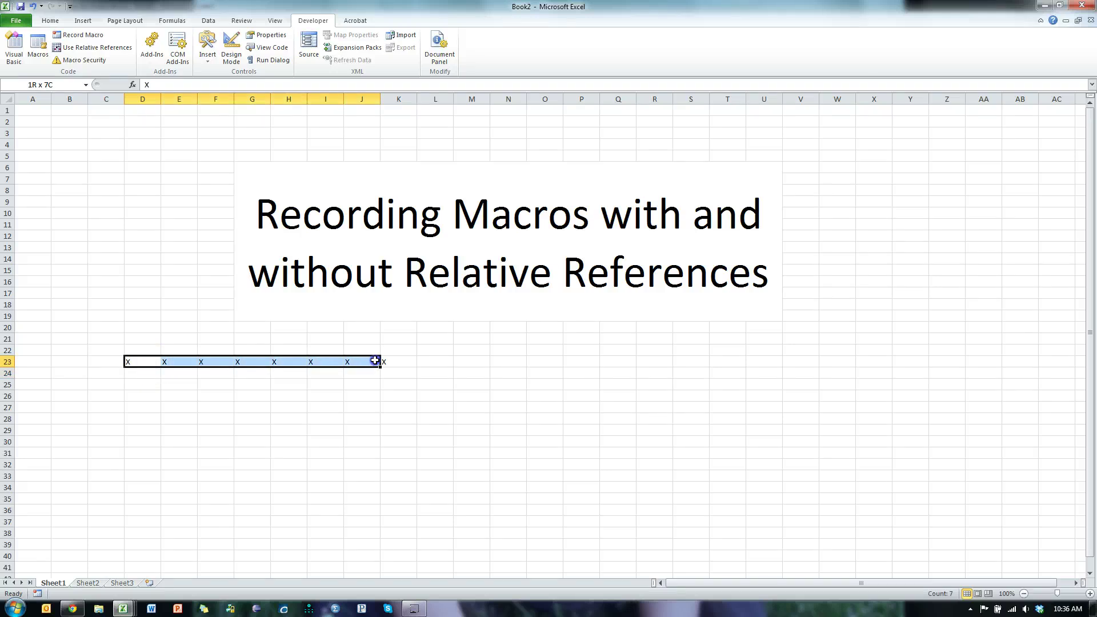
left_click(143, 384)
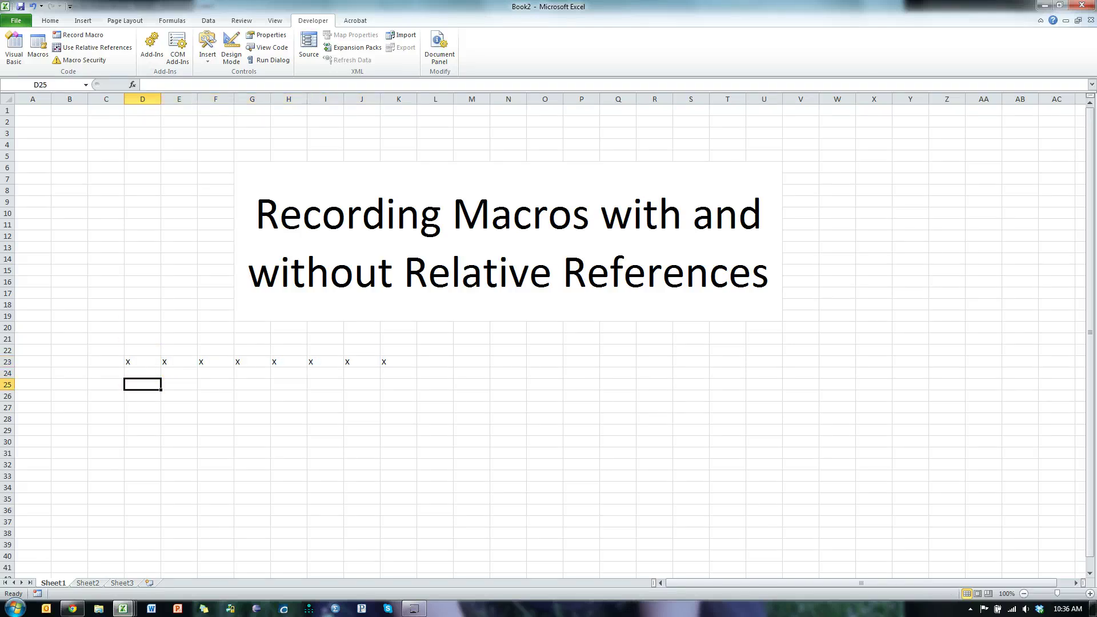
- Turn on relative references and start recording YouTubeMacroRelative from D24 in This Workbook
left_click(90, 49)
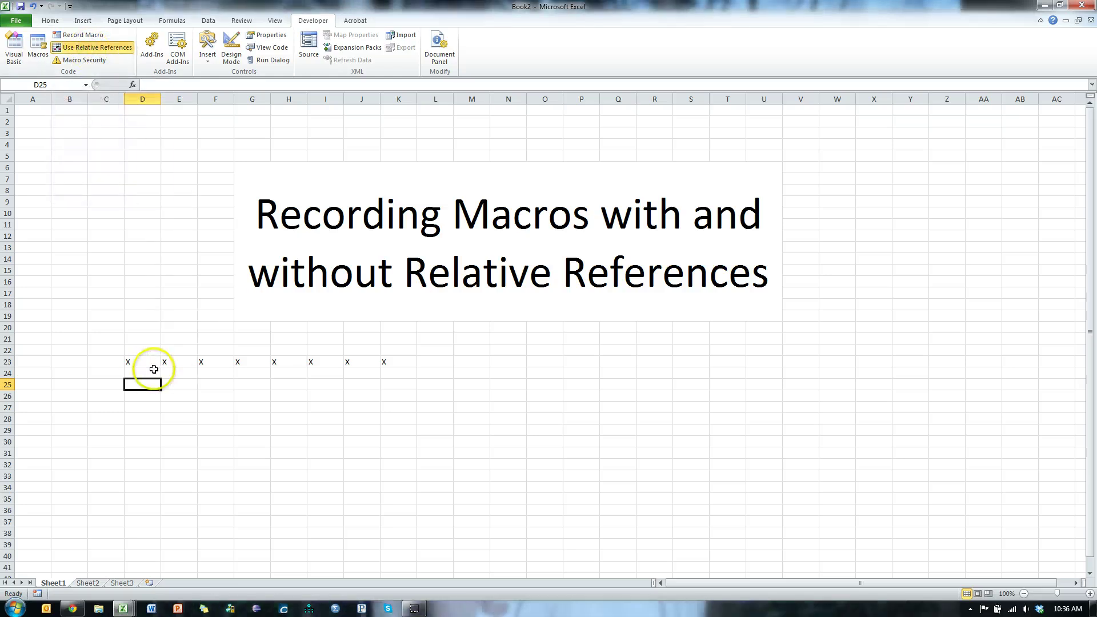
left_click(144, 371)
left_click(80, 35)
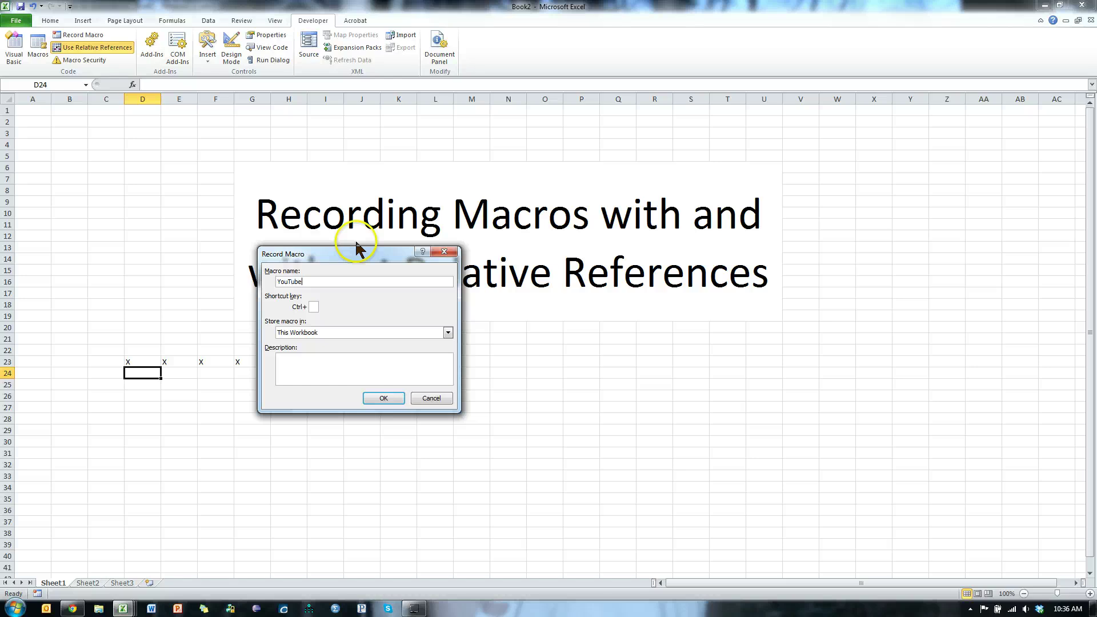
type("YouTubeMacroRelative")
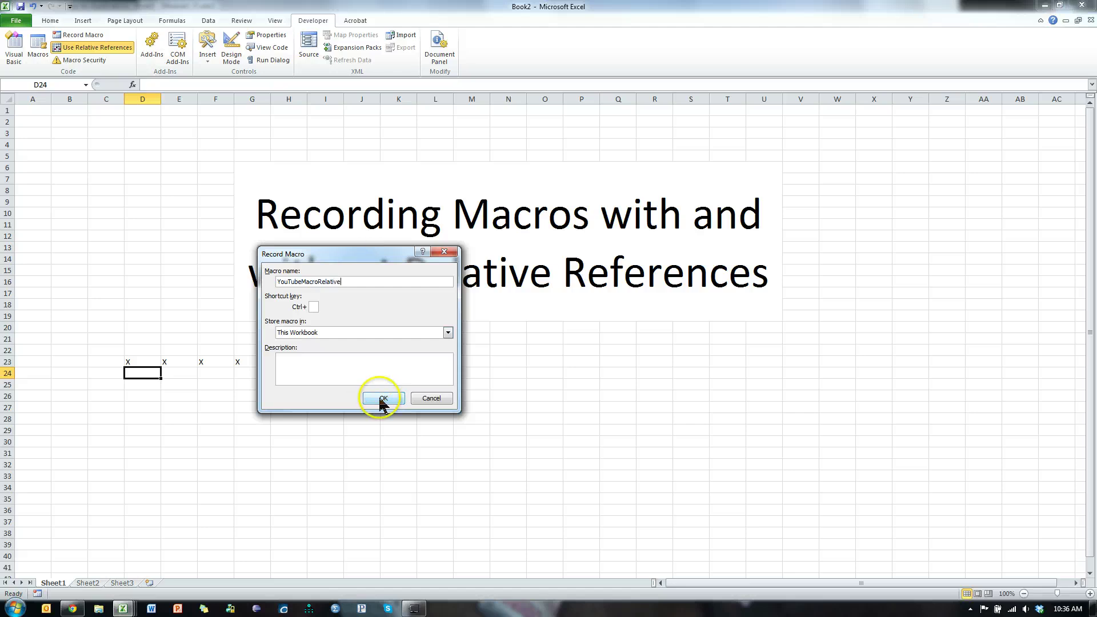
left_click(381, 399)
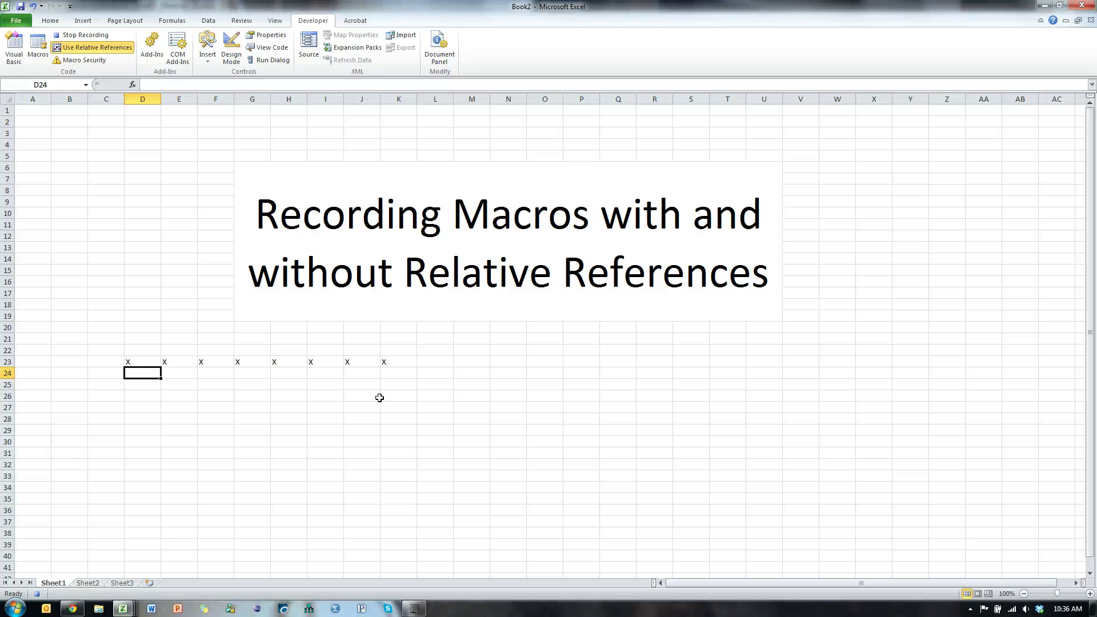
- Fill D24 through K24 with an X in each cell
type("X")
key("Tab")
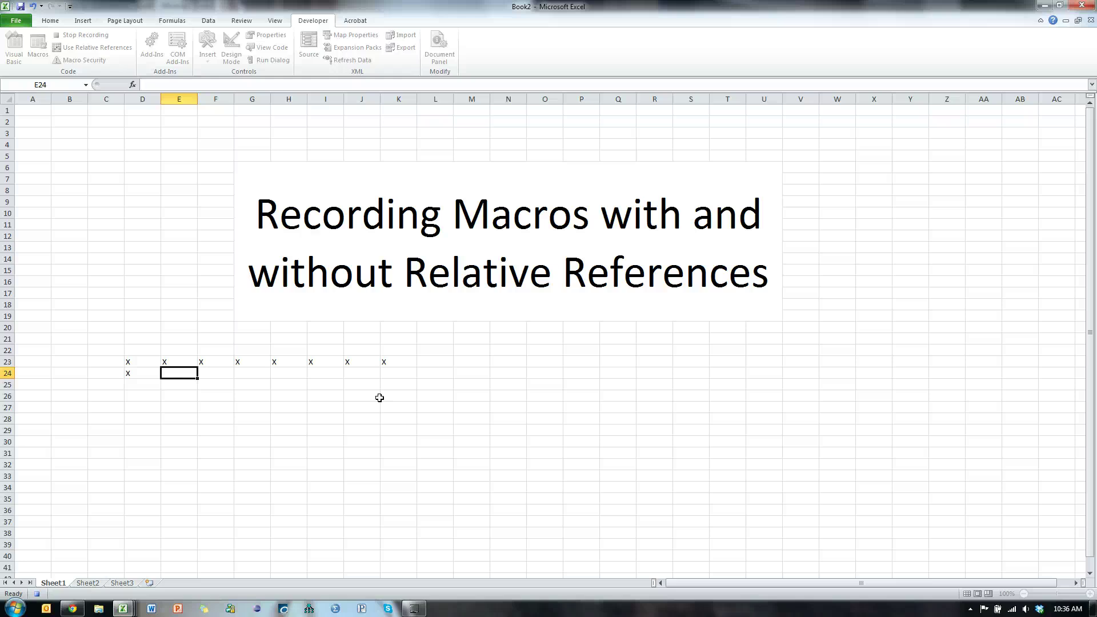
type("X")
key("Tab")
type("X")
key("Tab")
type("X\tX")
key("Tab")
type("X")
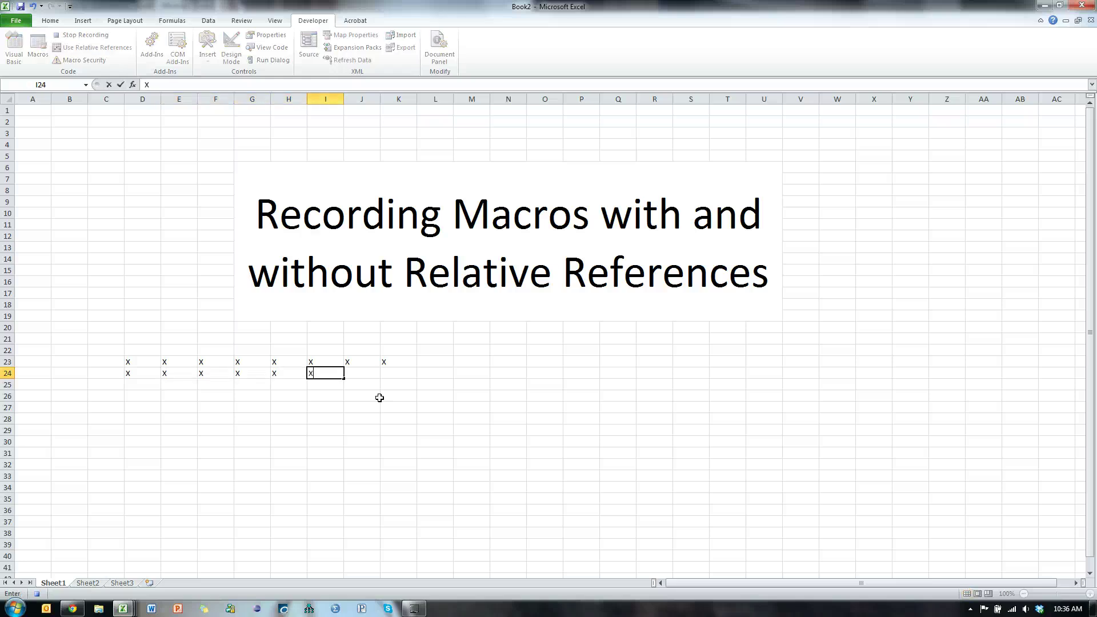
key("Tab")
type("X")
key("Tab")
type("X")
- Move back to D25 and stop the relative macro recording
key("Down")
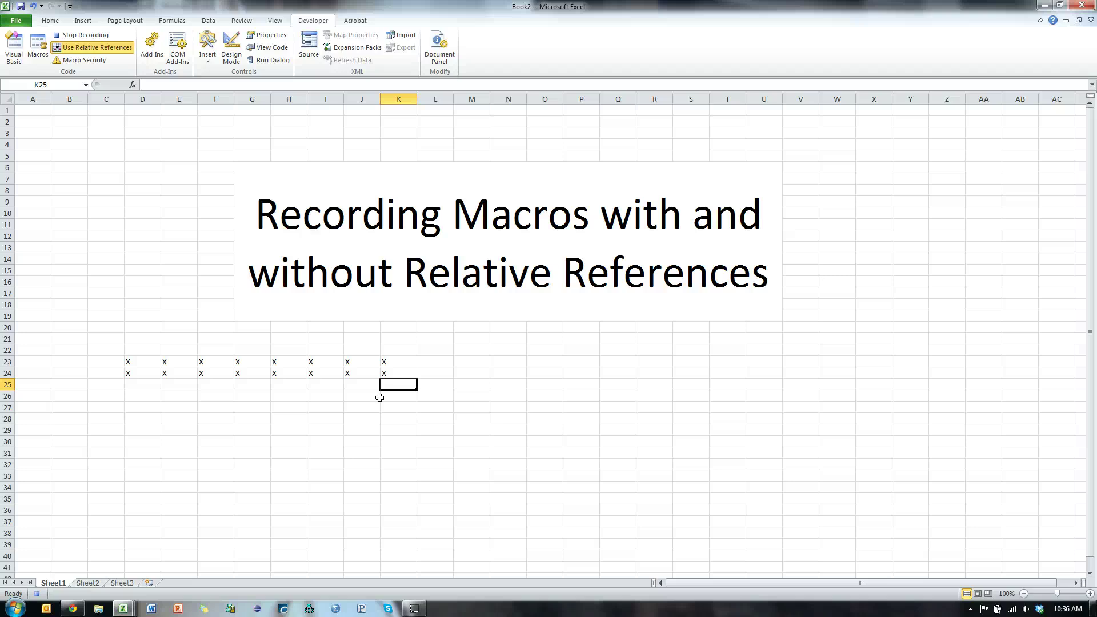
key("Left")
key("Left")
key("Left")
key("Left")
key("Left")
key("Left")
key("Left")
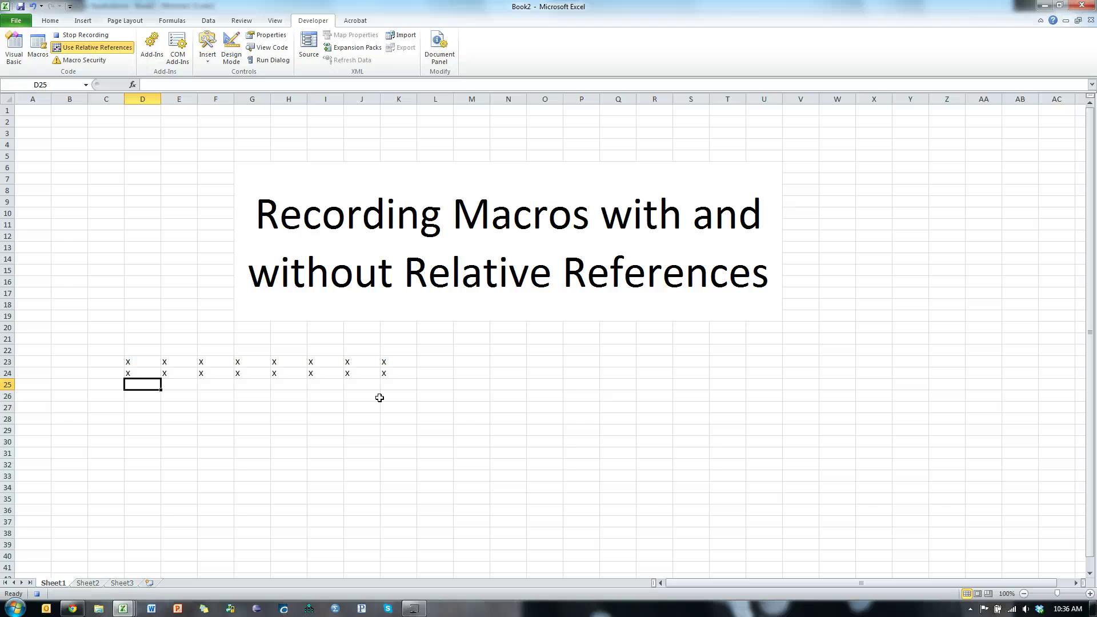
left_click(90, 36)
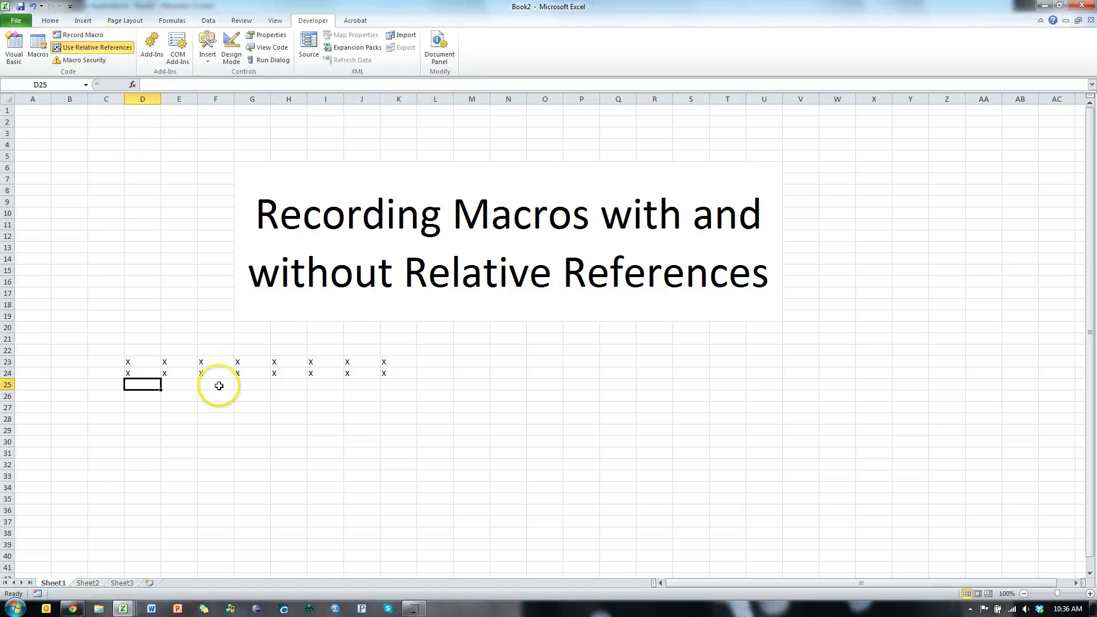
- Run YouTubeMacroRelative from D25 to fill D25:K25 with X's
left_click(37, 50)
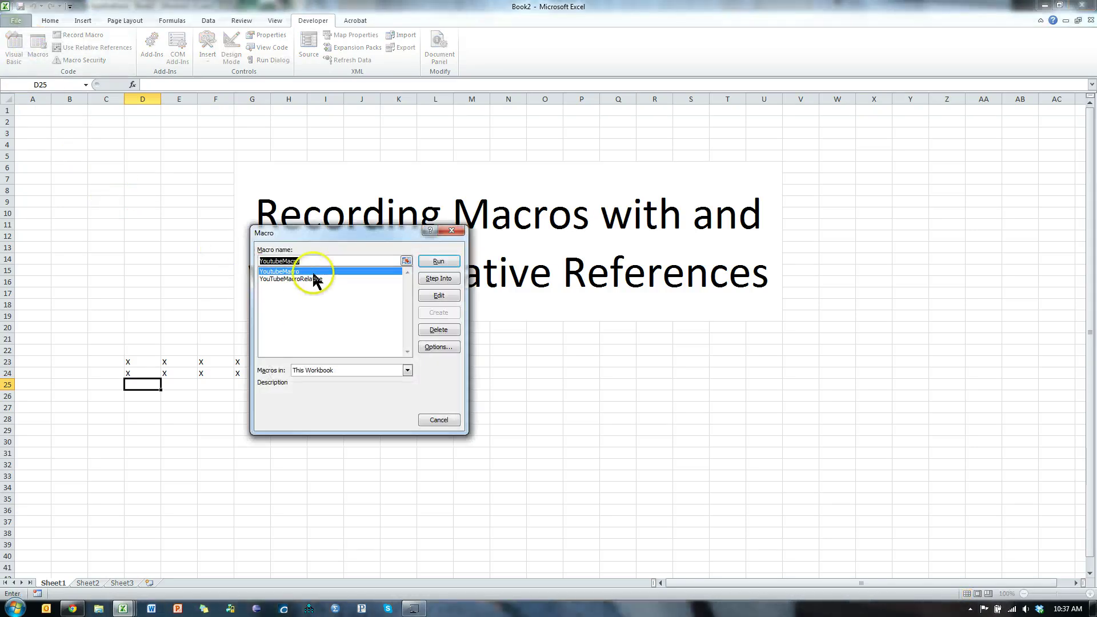
left_click(346, 279)
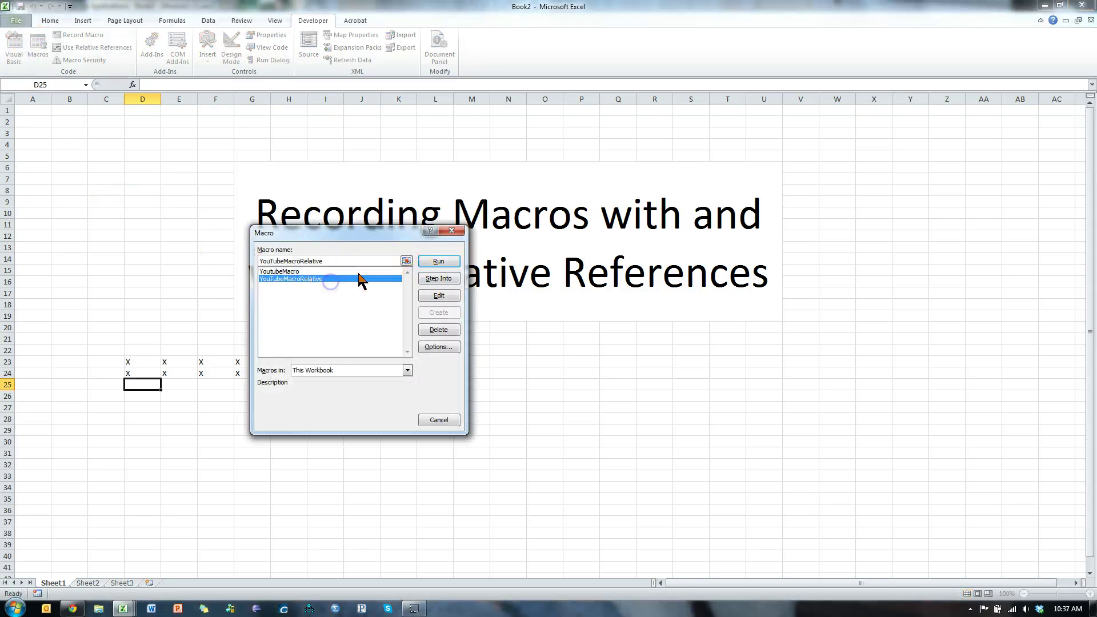
left_click(447, 263)
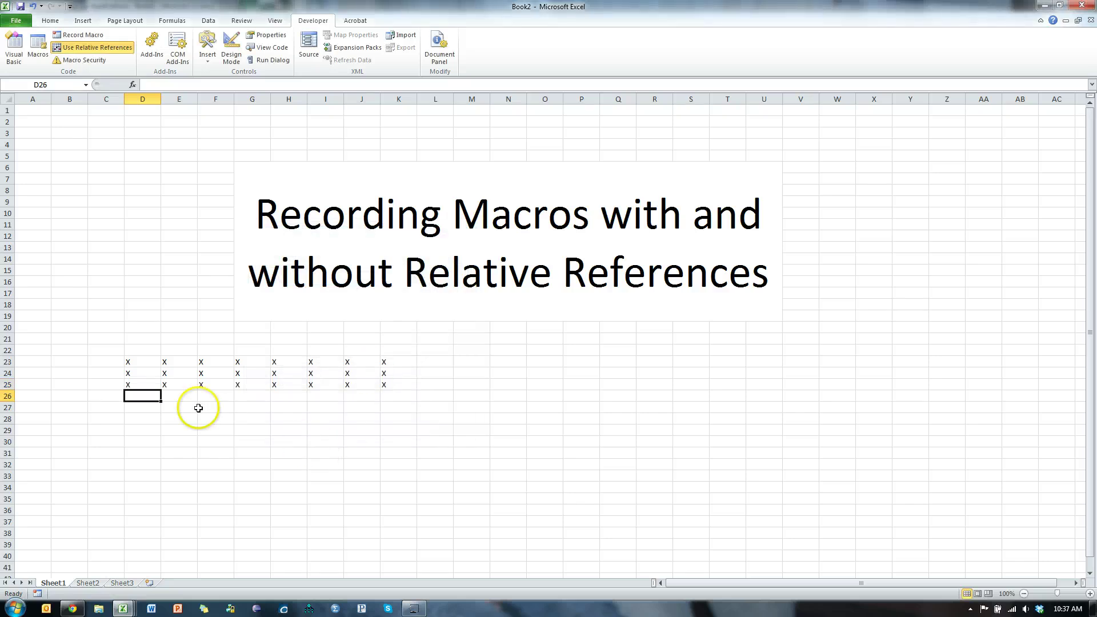
- Select row 24's X's for comparison, then make D26 the next starting cell
left_click(148, 372)
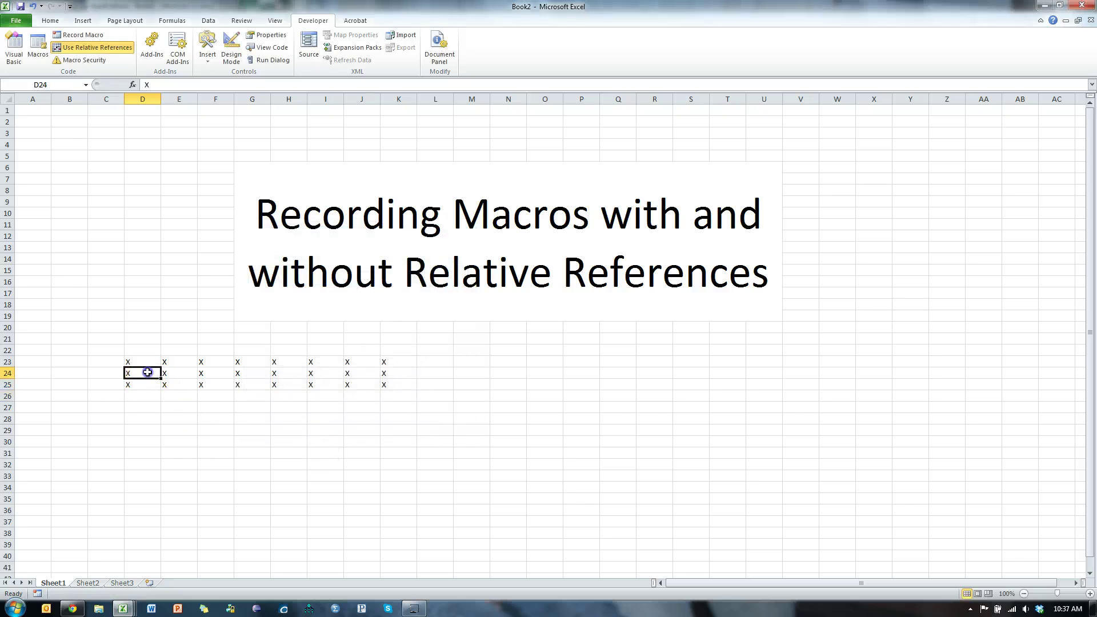
left_click_drag(148, 373, 388, 375)
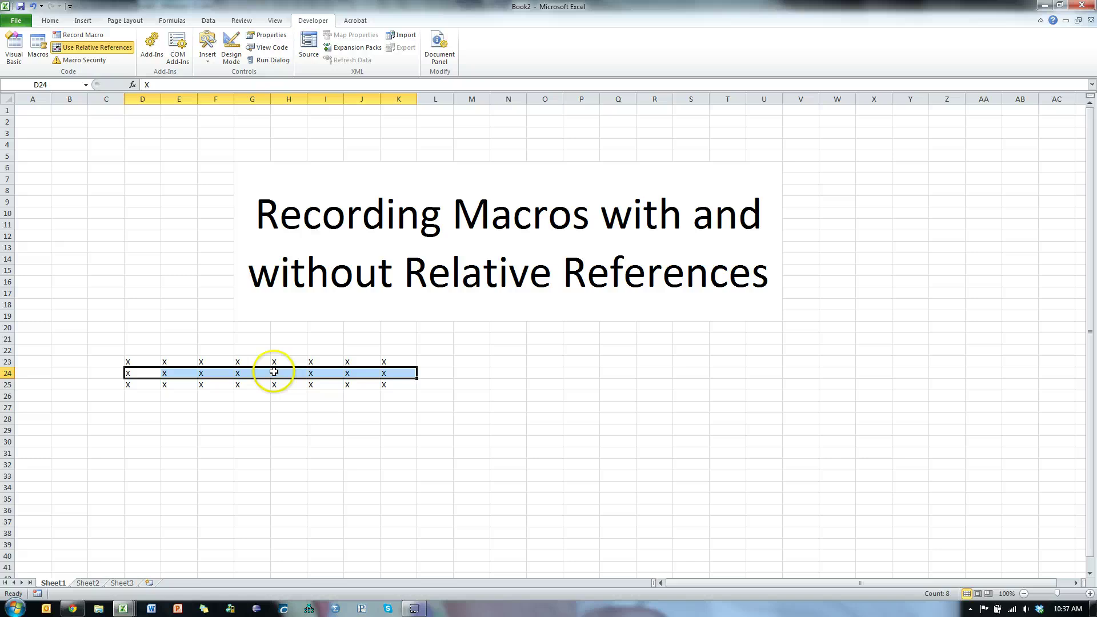
left_click(136, 382)
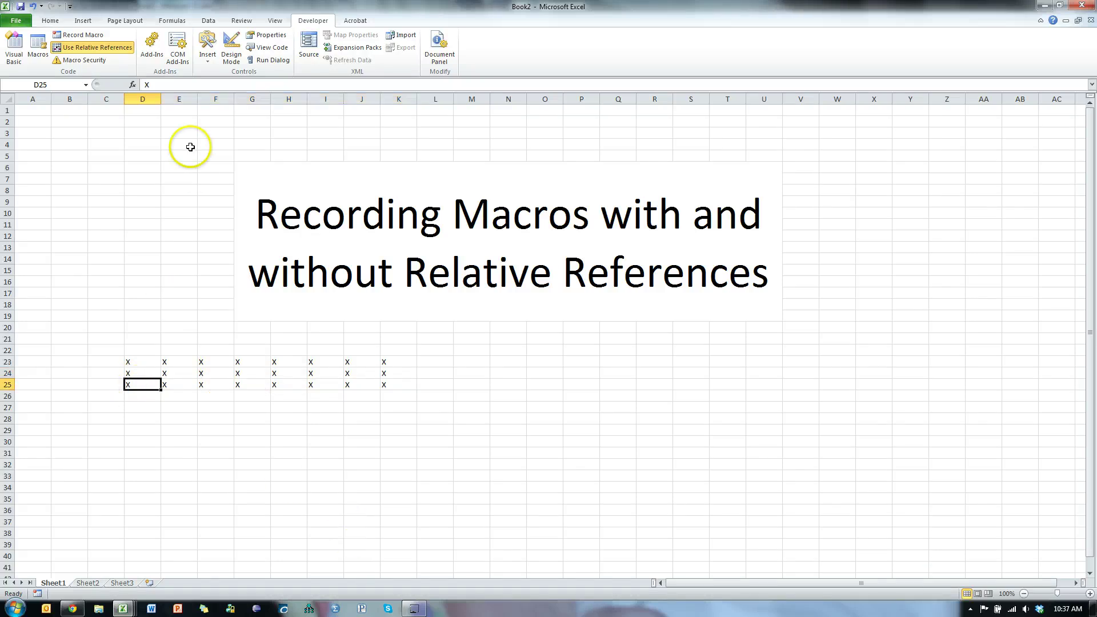
left_click(140, 396)
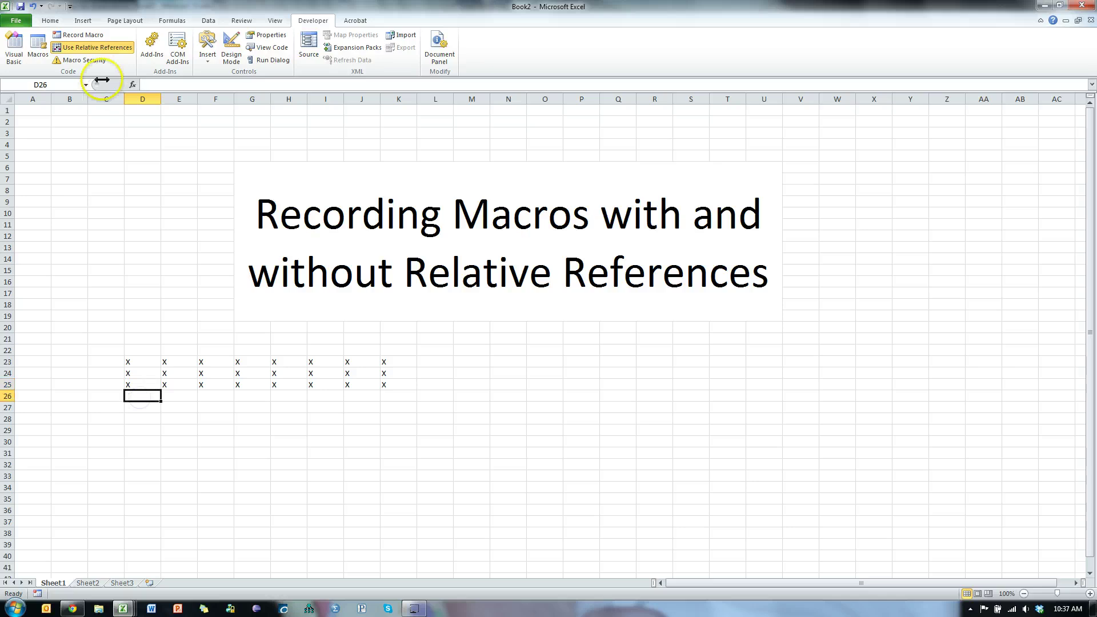
- Run YouTubeMacroRelative again from D26 to fill D26:K26
left_click(38, 46)
left_click(279, 280)
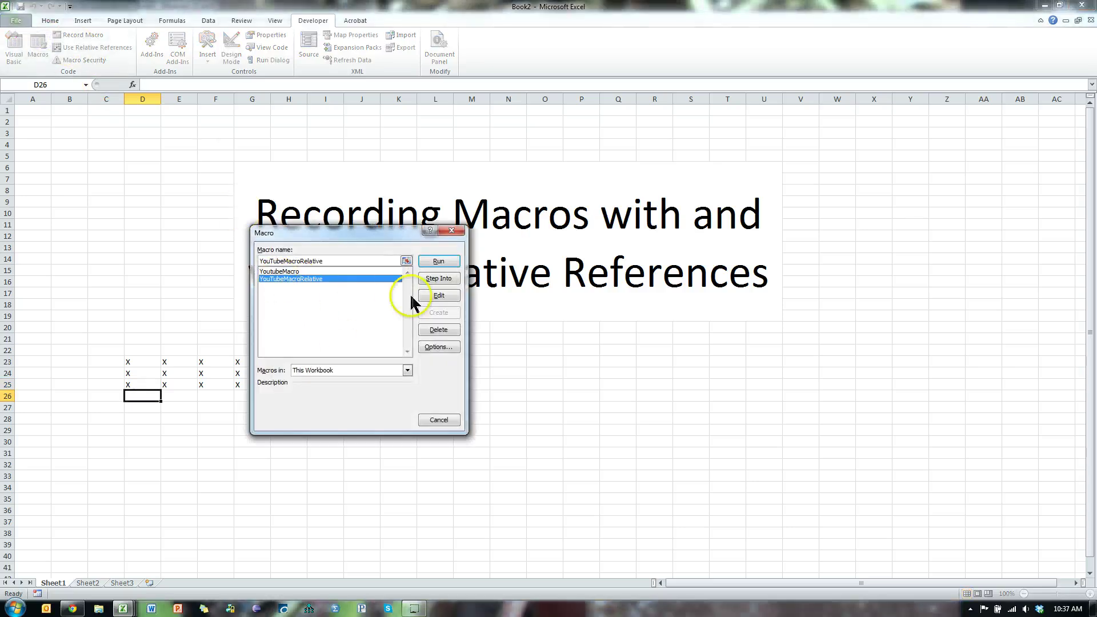
left_click(439, 261)
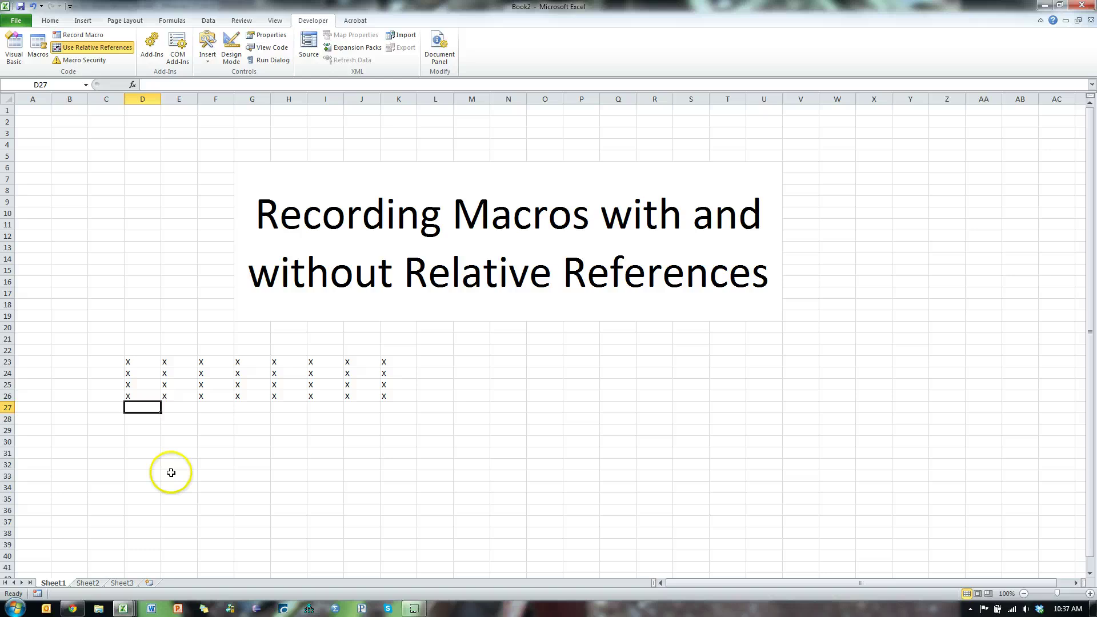
- Move the active cell around the sheet, settling on H29 as the next start
left_click(135, 430)
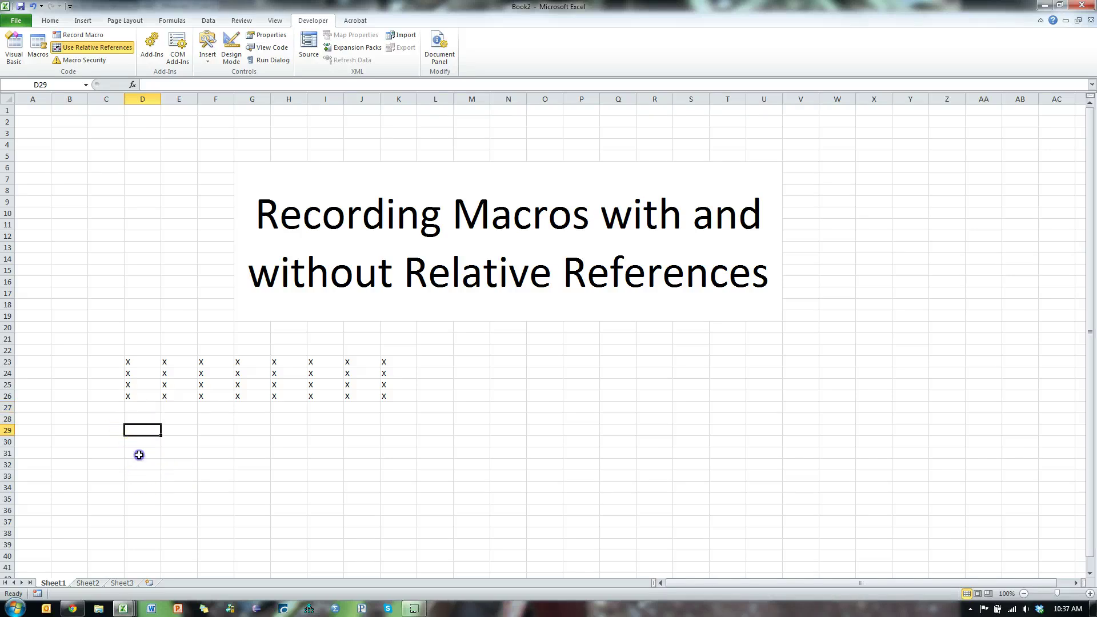
left_click(140, 453)
left_click(247, 455)
left_click(299, 429)
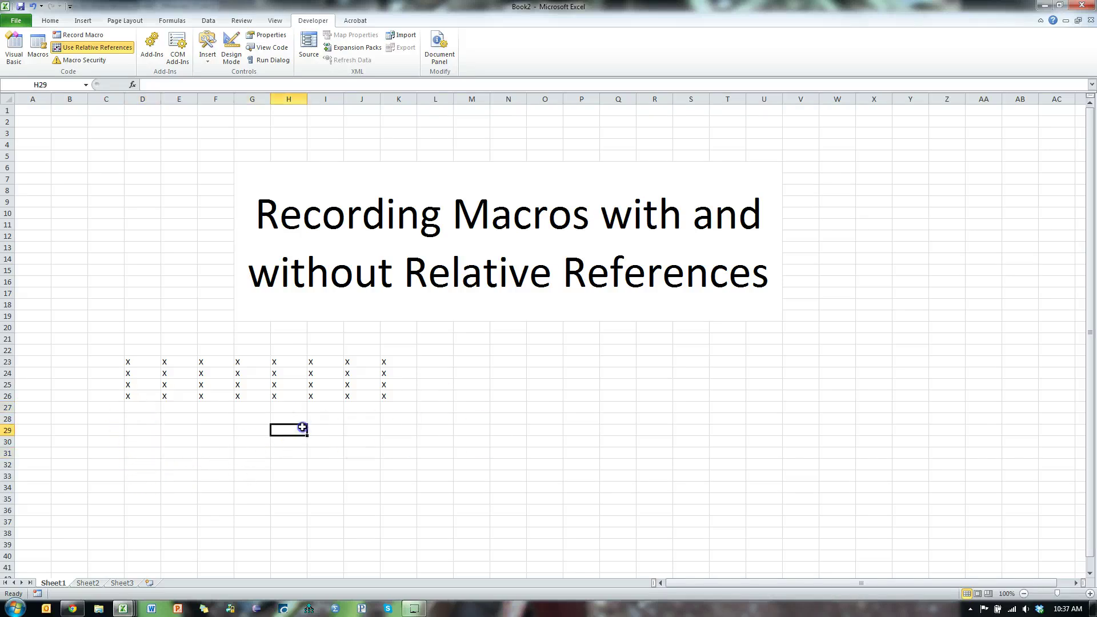
- Run the relative macro from H29 to fill H29:O29, then clear D23:K23
left_click(38, 44)
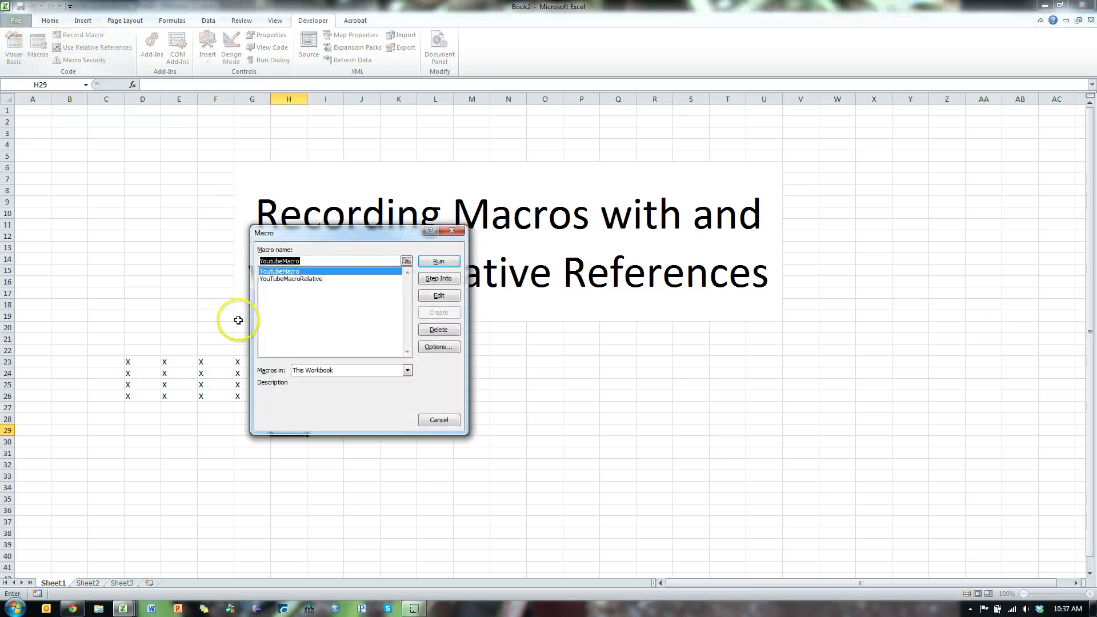
double_click(284, 277)
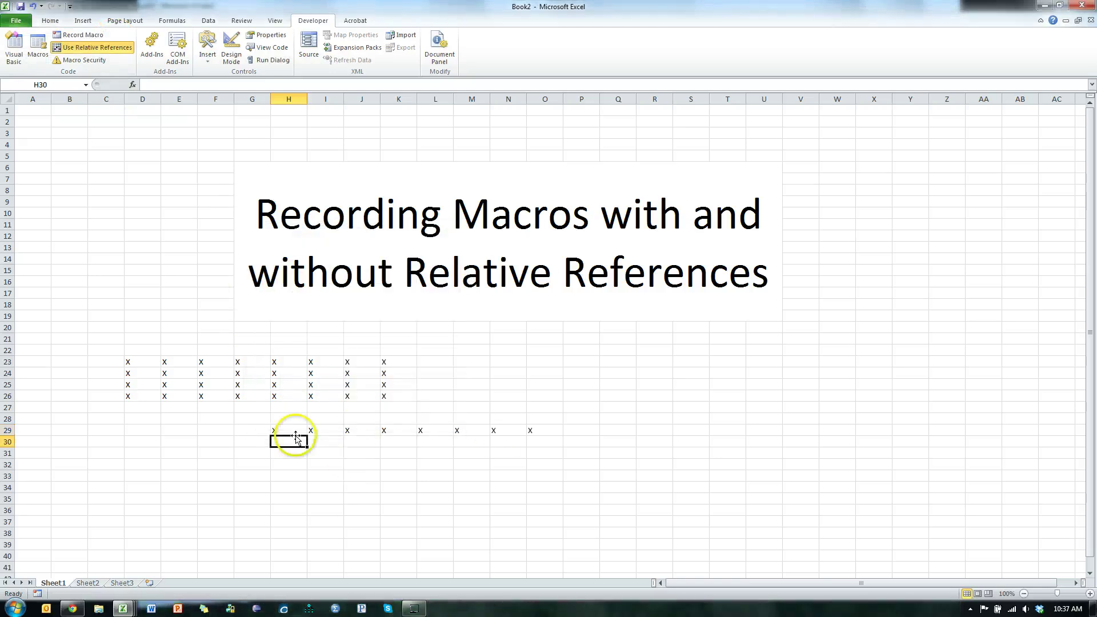
left_click(92, 47)
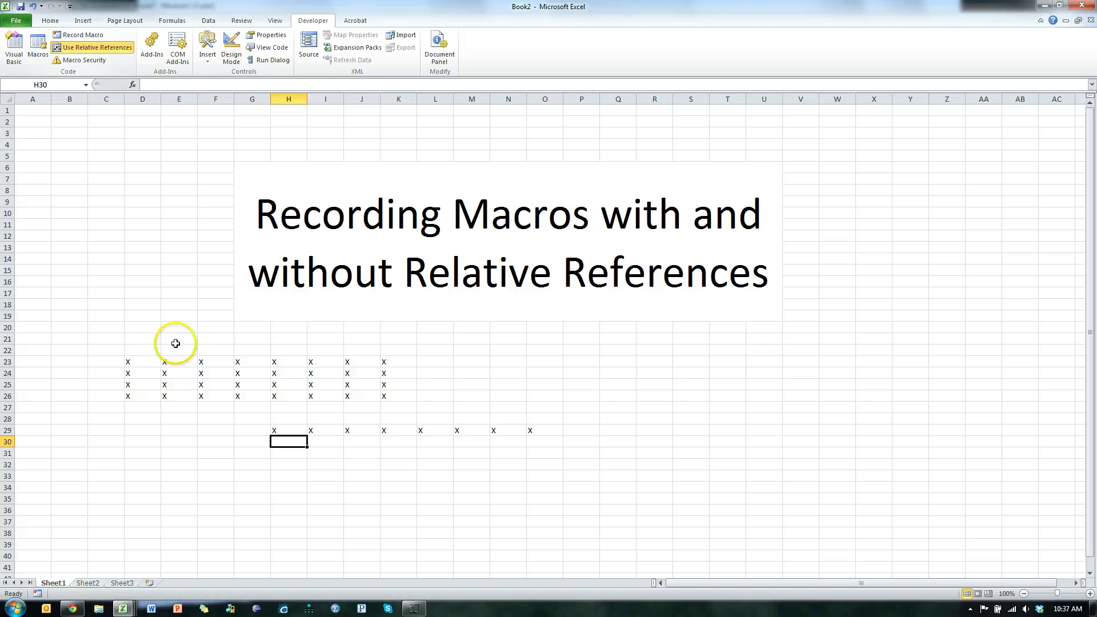
left_click_drag(127, 362, 381, 361)
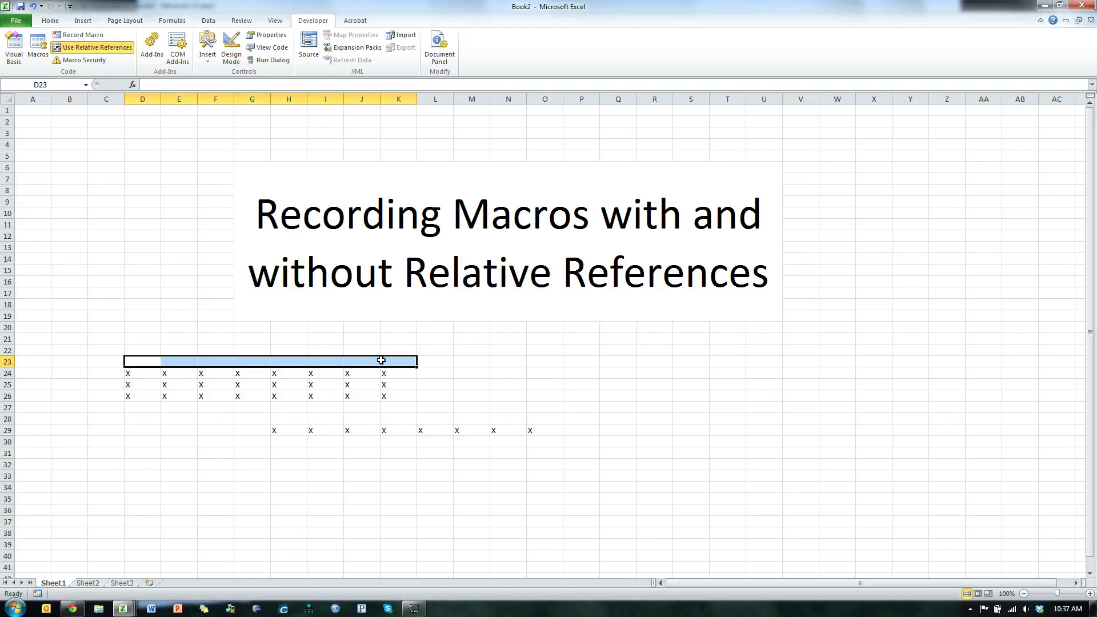
- From H32, run the absolute YoutubeMacro, which refills D23:K23 regardless of position
left_click(283, 464)
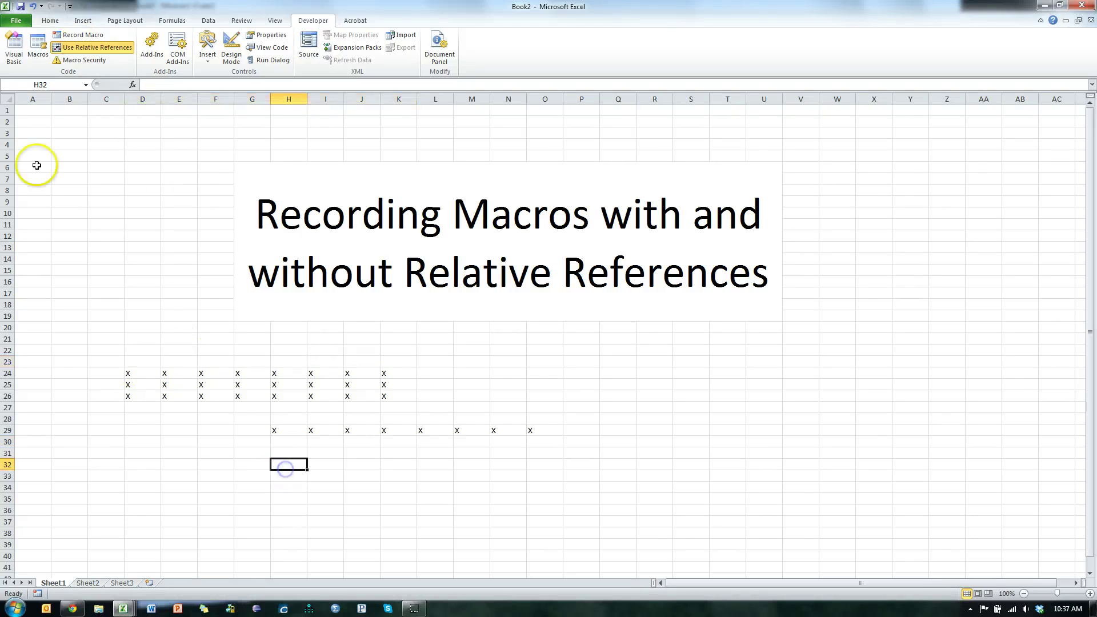
left_click(38, 47)
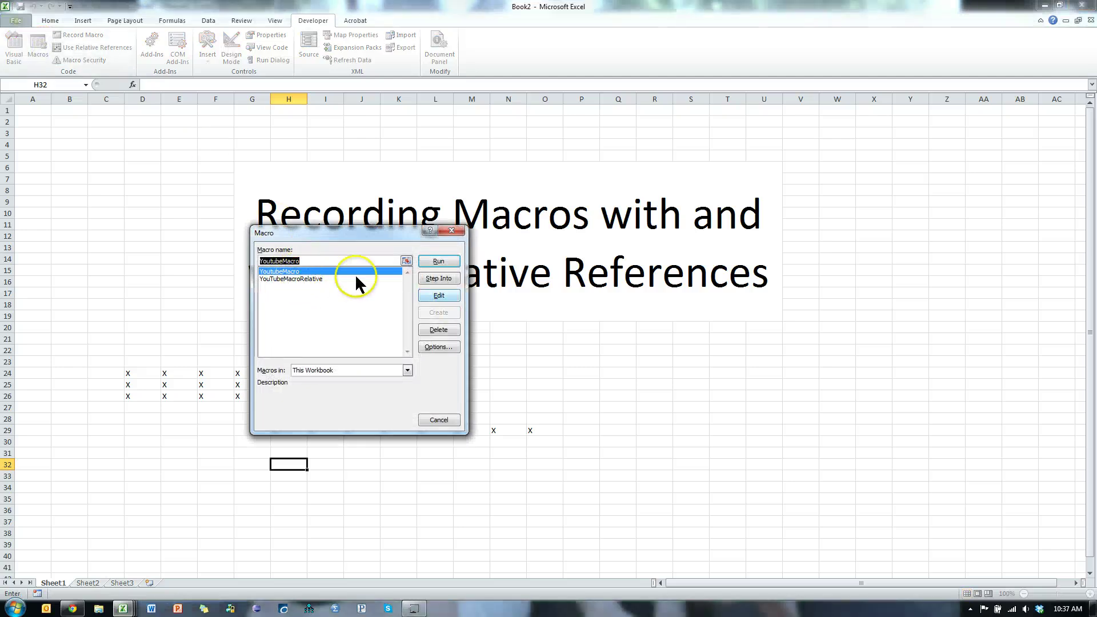
left_click(432, 258)
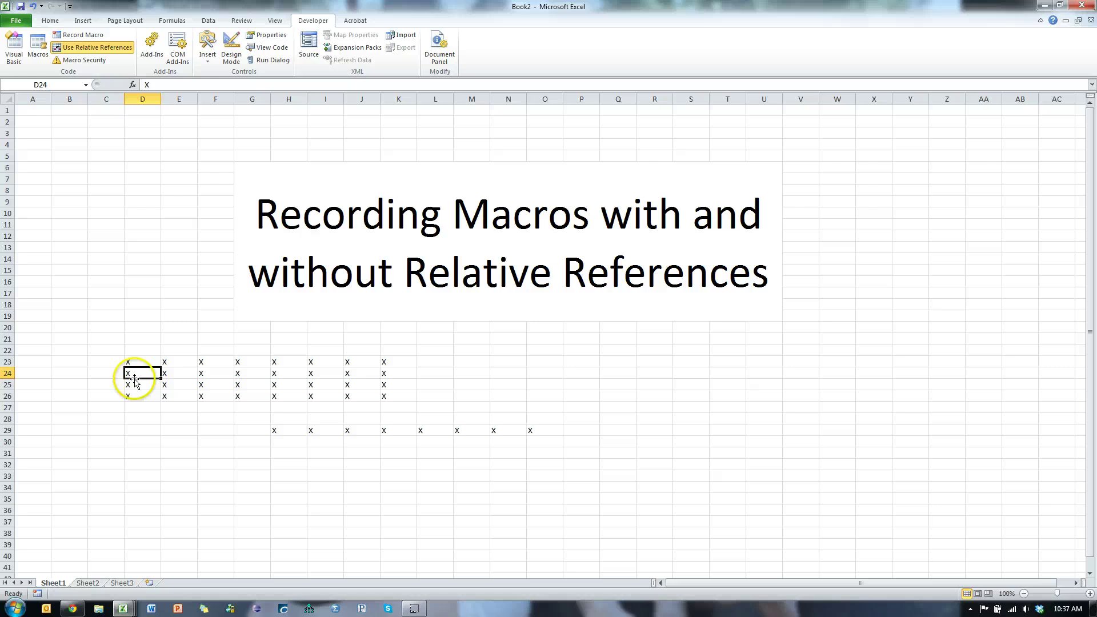
left_click_drag(140, 362, 384, 361)
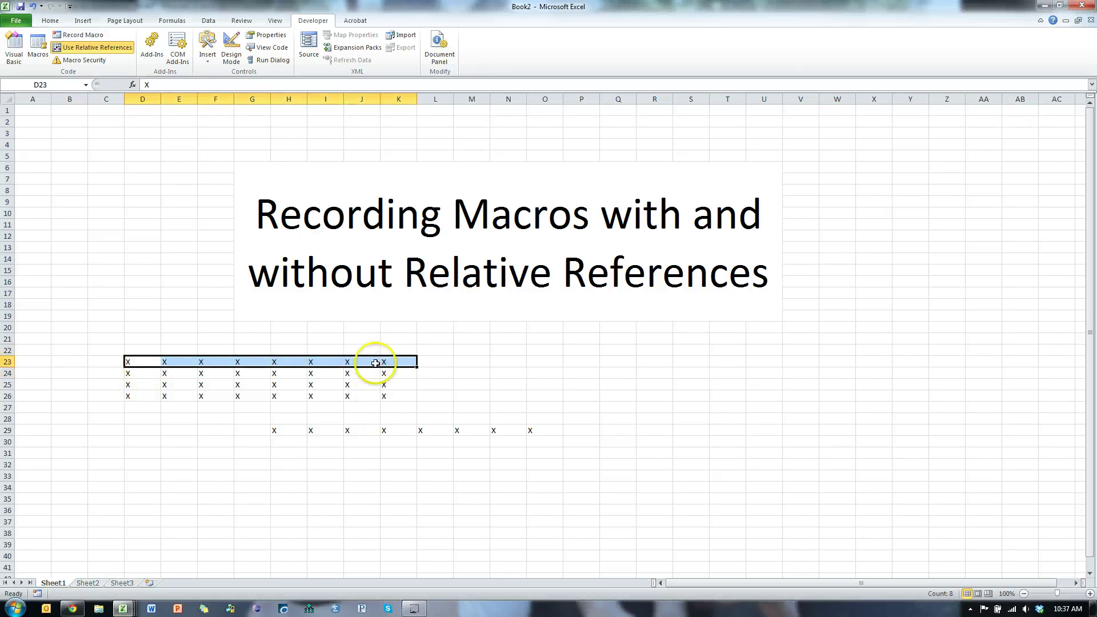